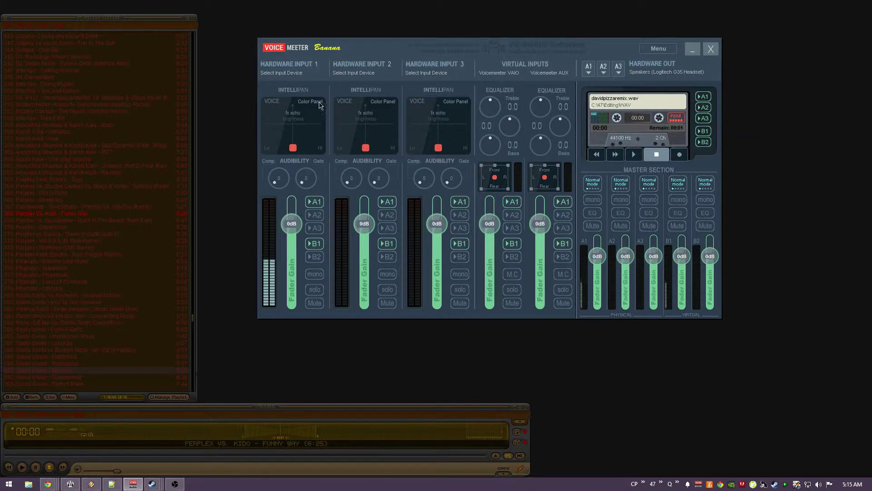
- Assign the MME: Microphone (Logitech G35 Headset) device to Hardware Input 1
left_click(283, 74)
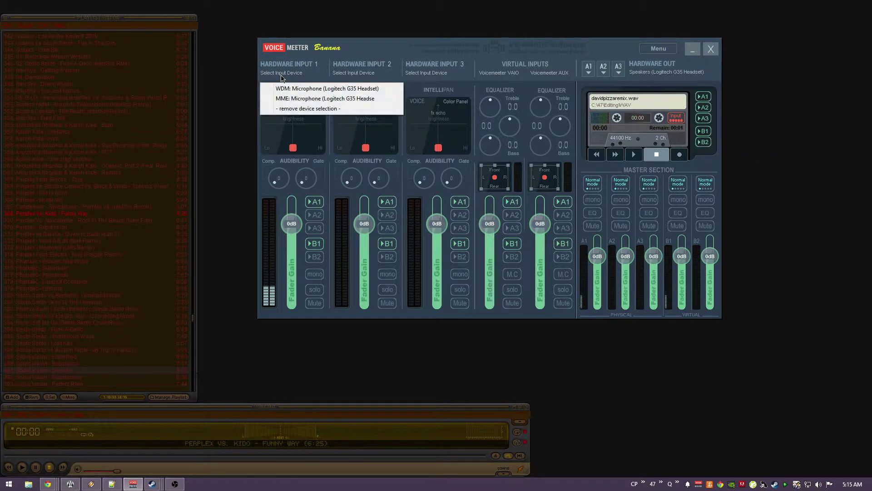
left_click(319, 98)
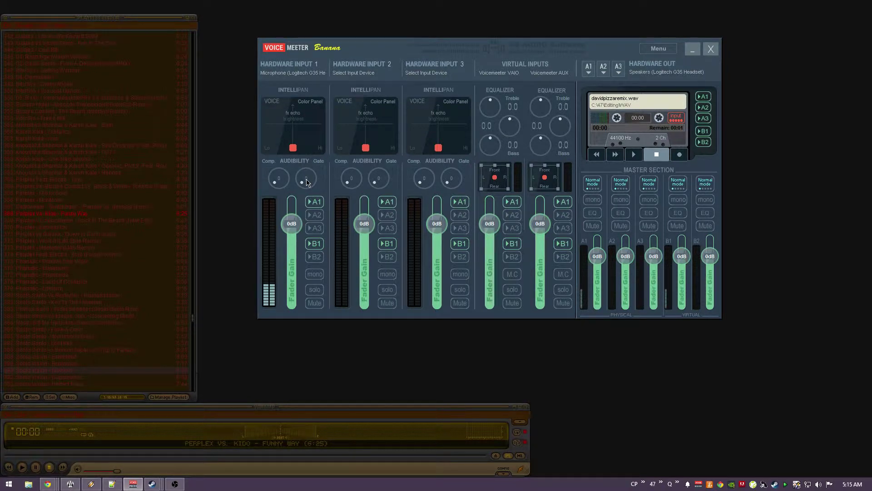
- Set the gate of Hardware Input 1 to 2.3 and its fader gain to -10.8 dB
left_click_drag(306, 182, 320, 172)
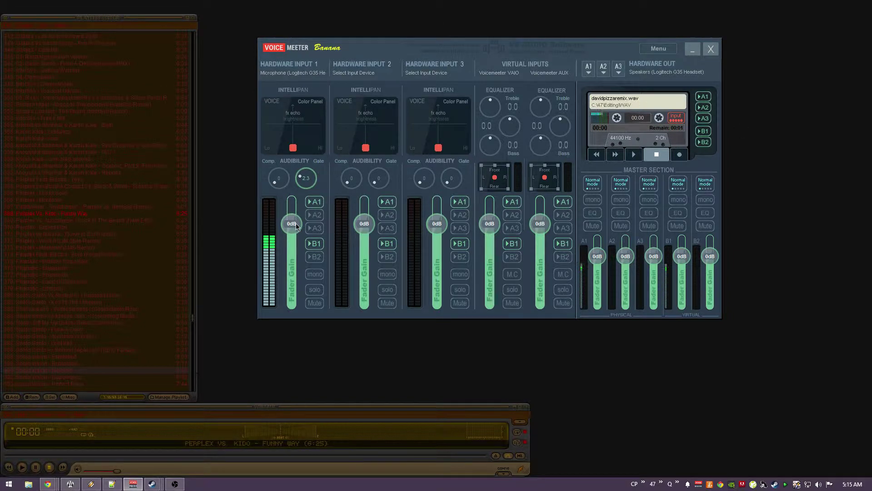
left_click_drag(296, 222, 295, 235)
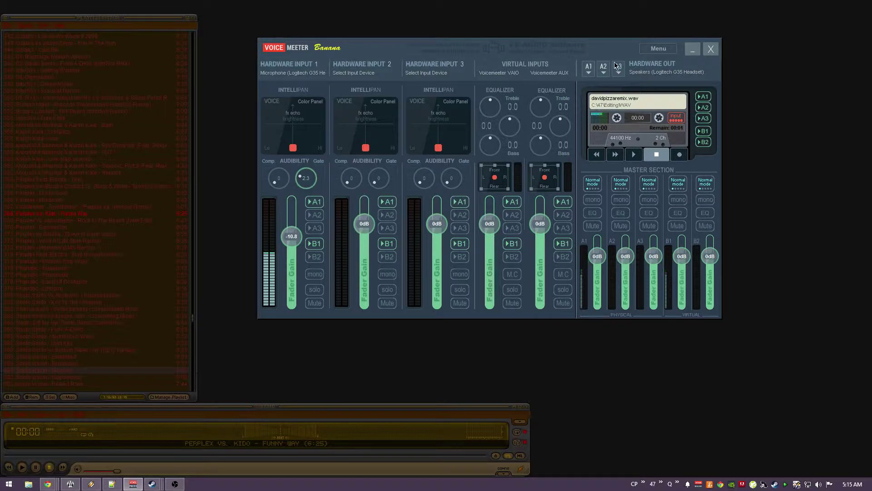
- Select MME: Speakers (Logitech G35 Headset) as the A1 hardware output and check the device choices of Hardware Input 1
left_click(588, 68)
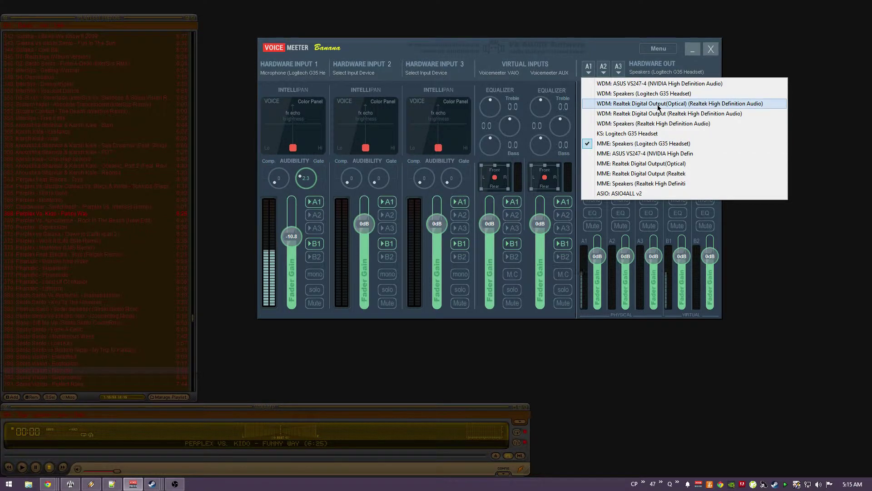
left_click(645, 143)
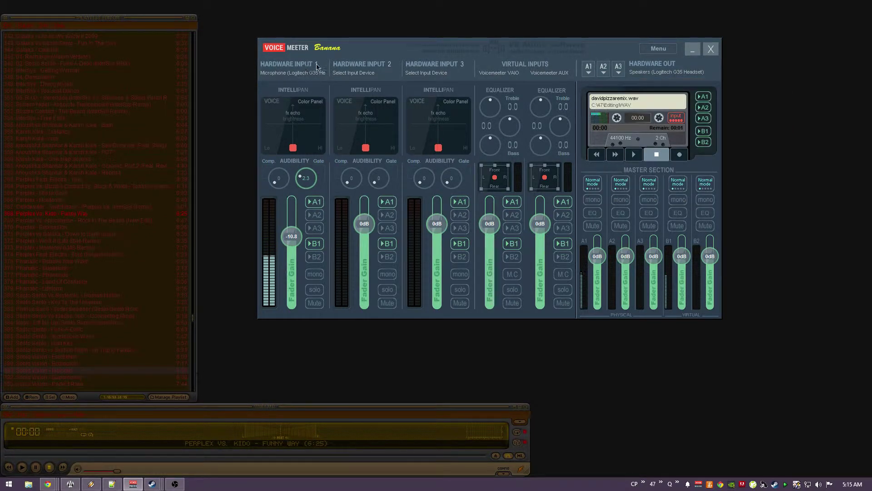
left_click(297, 72)
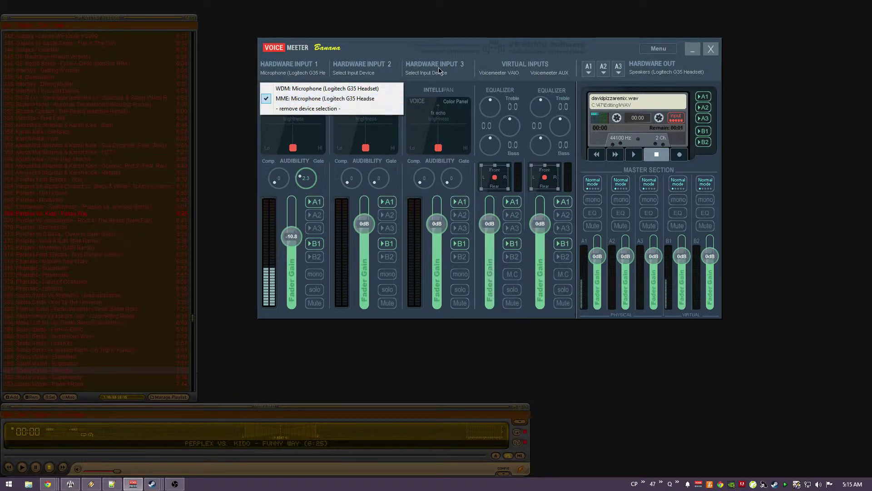
left_click(428, 58)
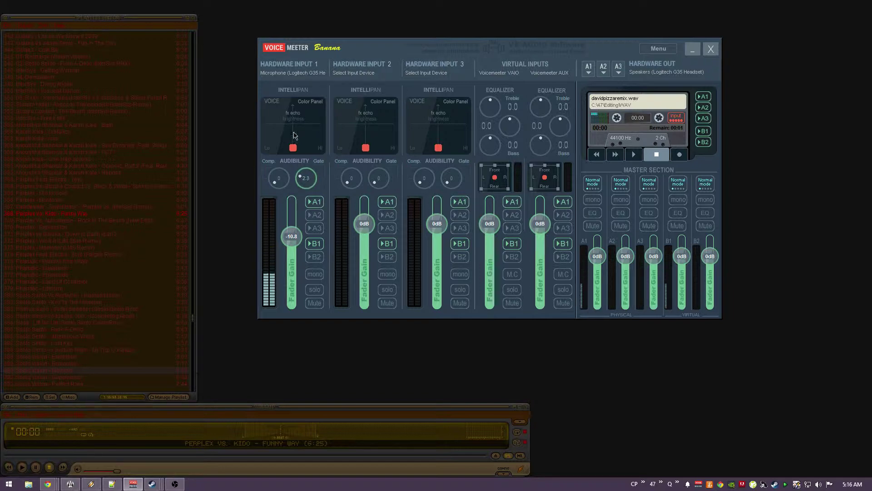
- Reset the gate of Hardware Input 1 and raise it back to 2.3
double_click(306, 180)
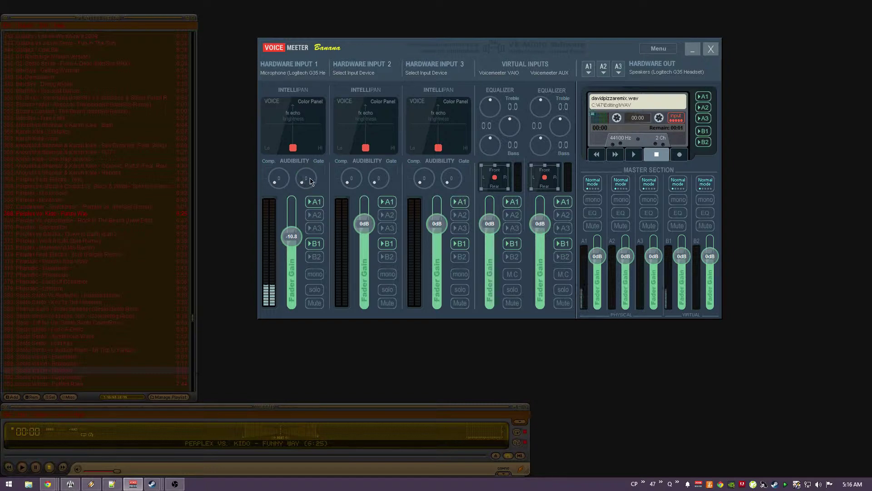
left_click_drag(308, 180, 334, 171)
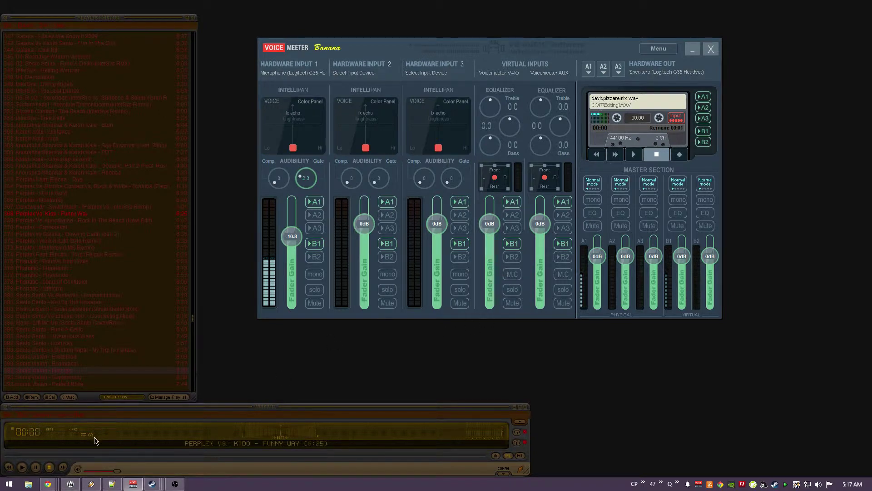
- Play the loaded track briefly in Winamp and check which device its DirectSound output plug-in uses
left_click(22, 469)
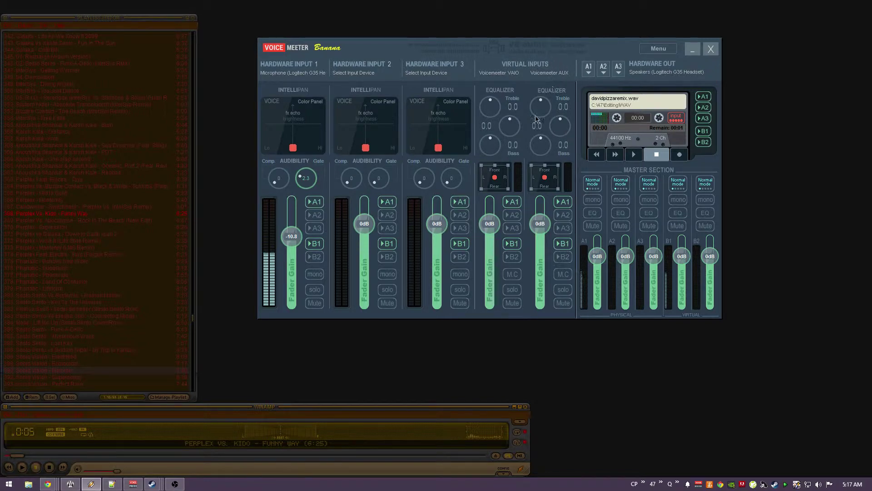
left_click(156, 262)
key("ctrl+k")
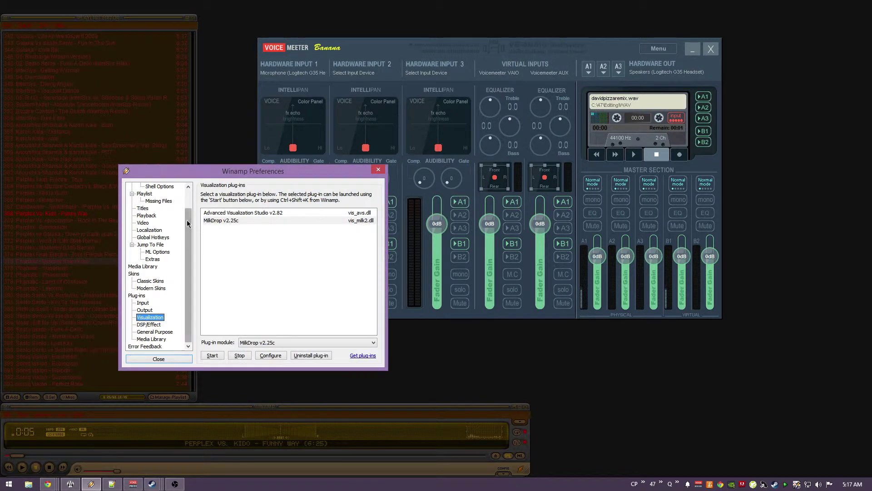
key("Up")
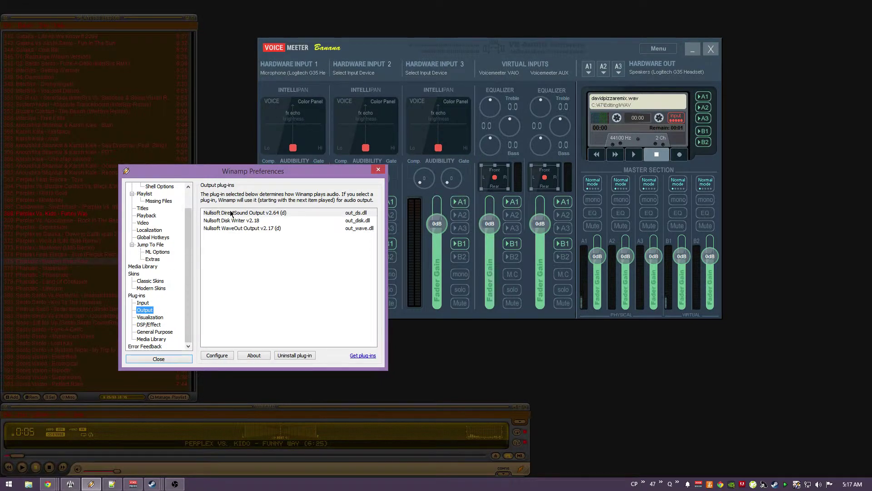
left_click(231, 213)
left_click(217, 356)
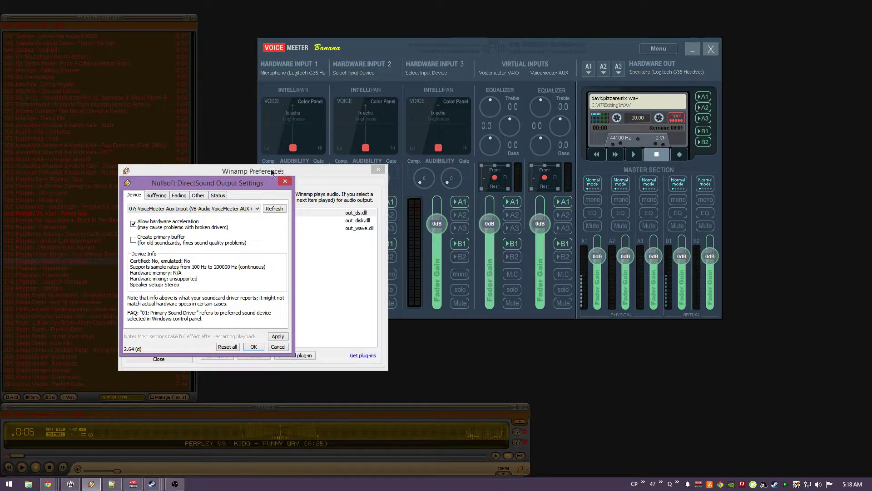
left_click(285, 182)
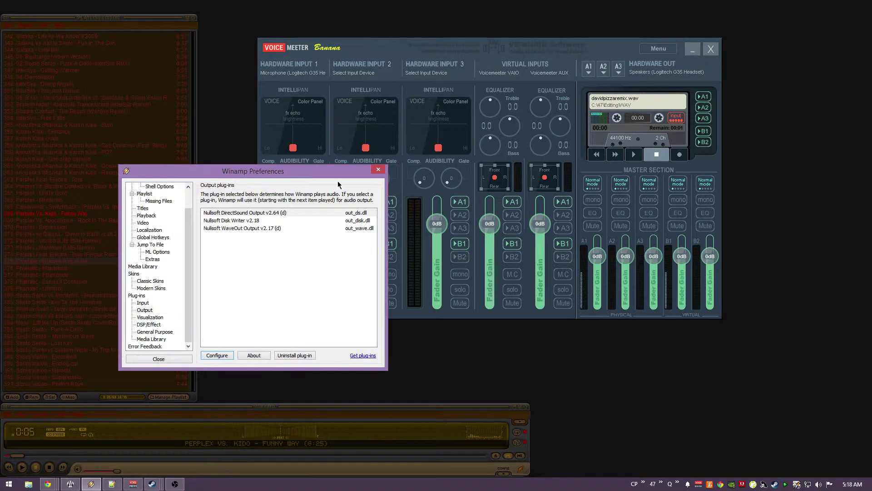
left_click(379, 171)
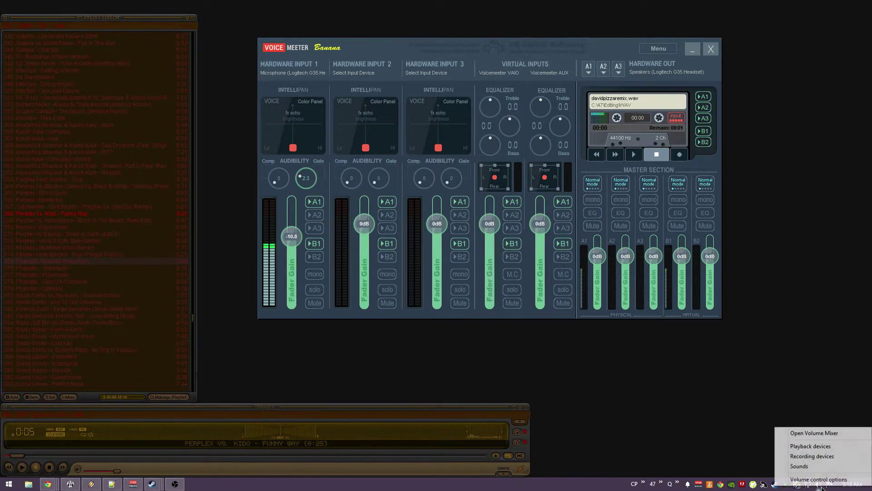
- Review the VoiceMeeter entries among the playback and recording devices in the Windows Sound settings
left_click(809, 446)
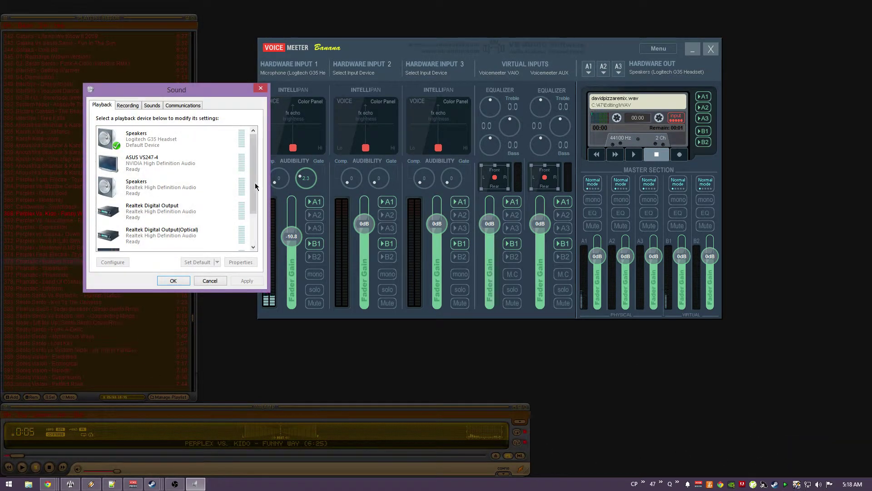
left_click_drag(254, 182, 258, 210)
left_click(127, 105)
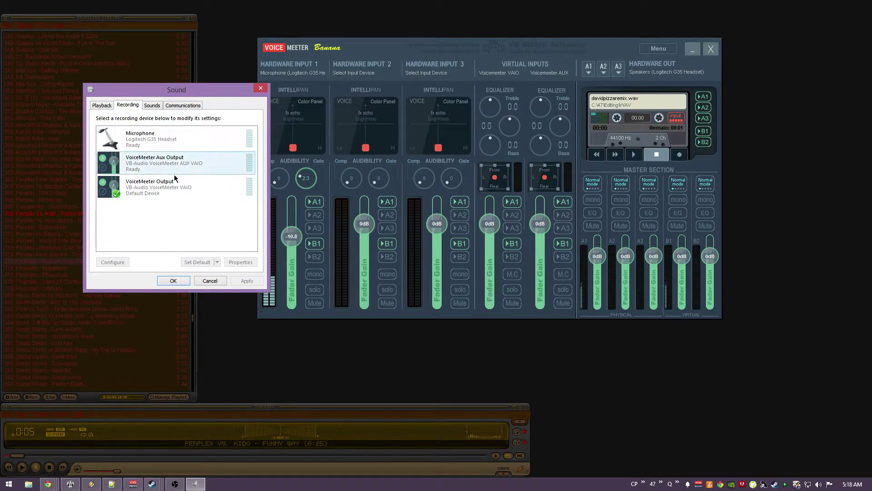
left_click(102, 105)
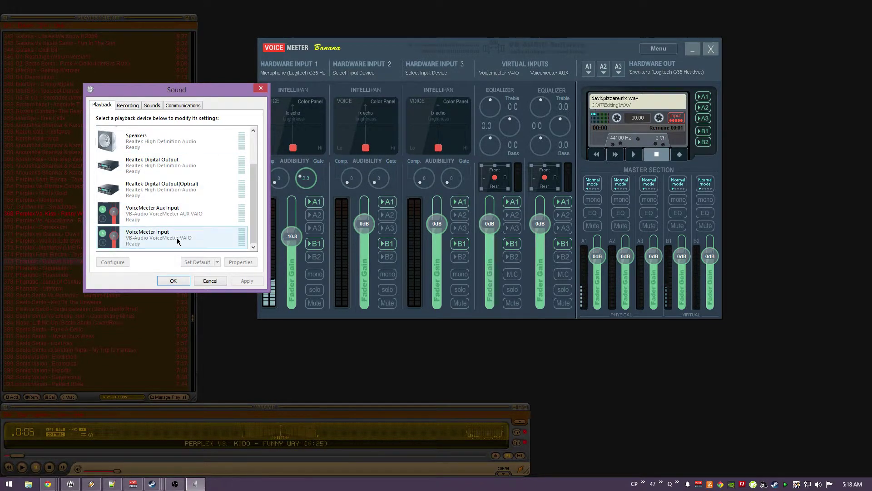
left_click(184, 216)
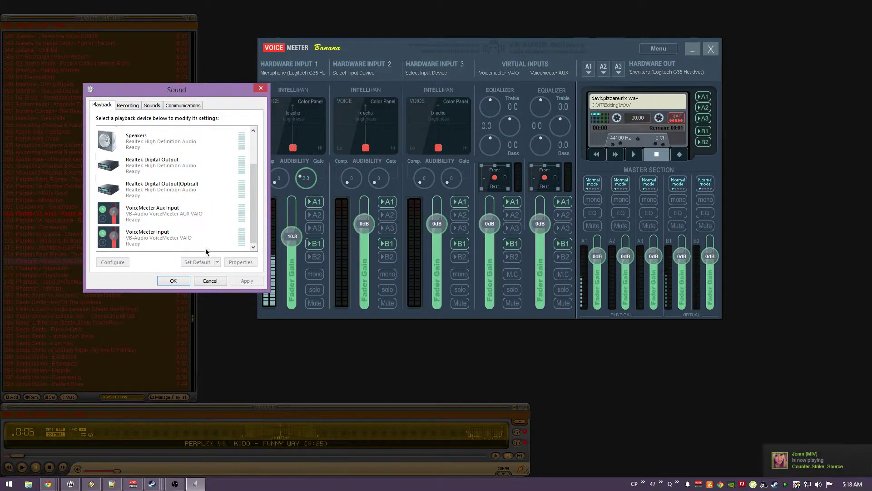
- Play the Winamp track to check the VoiceMeeter Aux Input level meter, and pause it
left_click(23, 466)
left_click(255, 225)
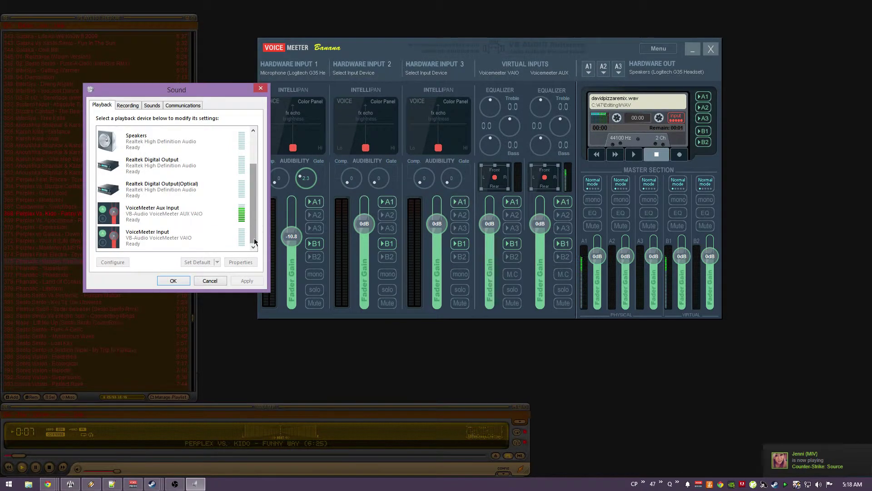
left_click(186, 281)
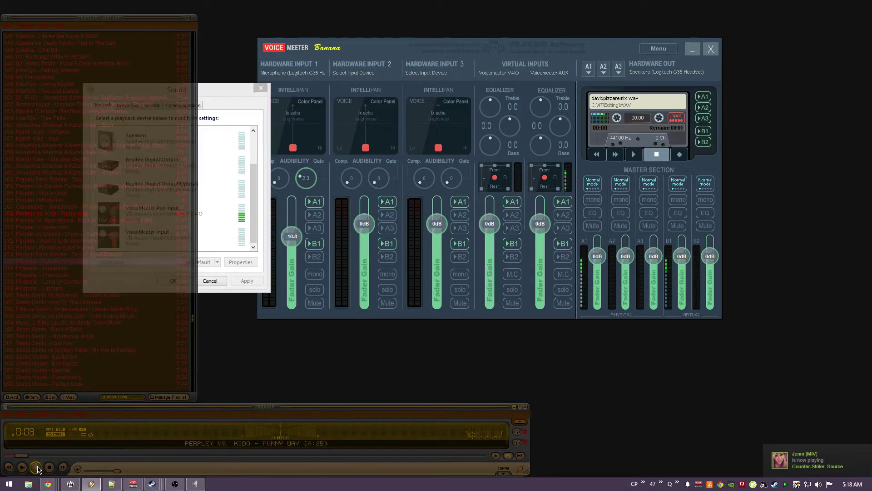
left_click(253, 231)
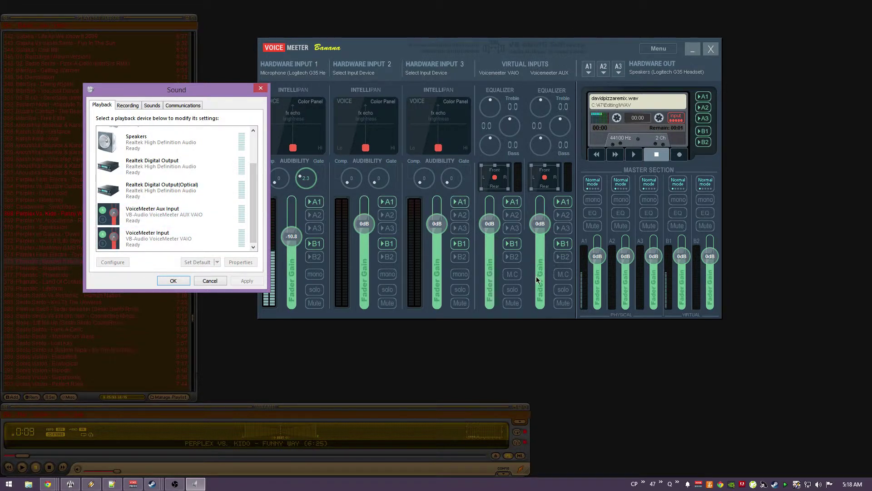
- Switch the A2, A3 and B2 outputs of the Voicemeeter AUX input on and back off
left_click(553, 57)
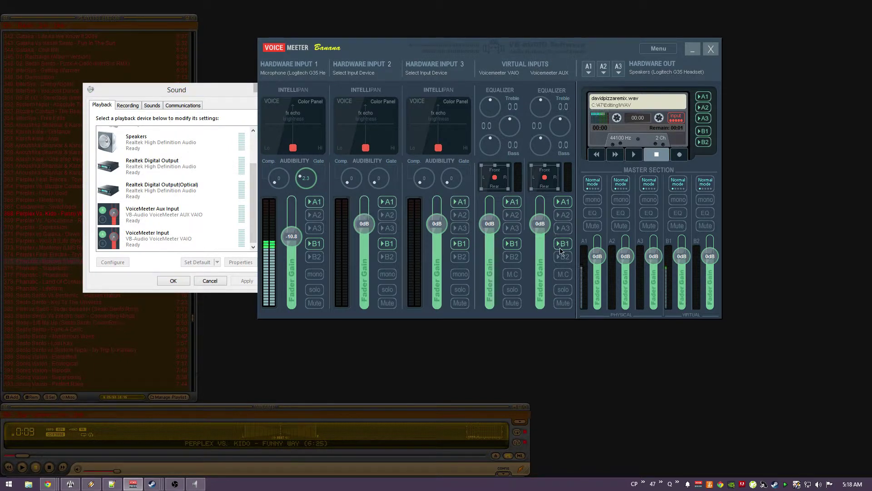
left_click(563, 215)
left_click(563, 228)
left_click(567, 257)
left_click(563, 214)
left_click(563, 228)
left_click(563, 256)
- Check the available A1 output devices and toggle the A1 routing of Hardware Input 1 off and on again
left_click(588, 69)
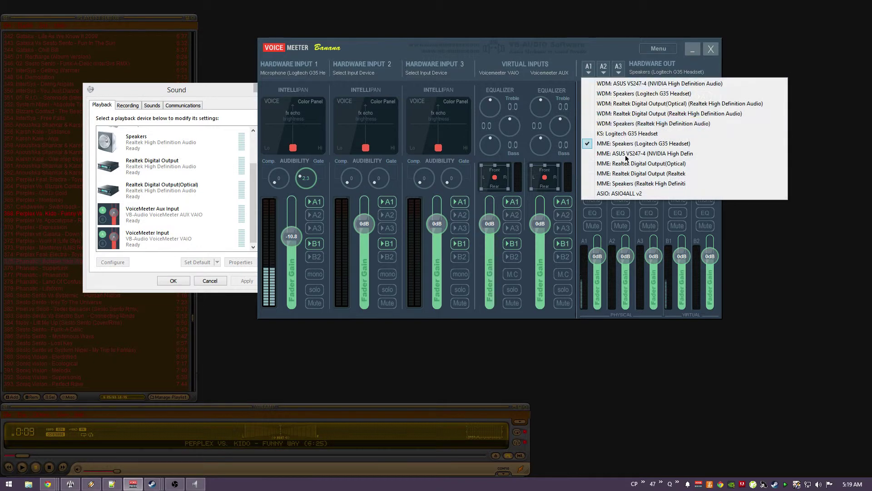
left_click(598, 46)
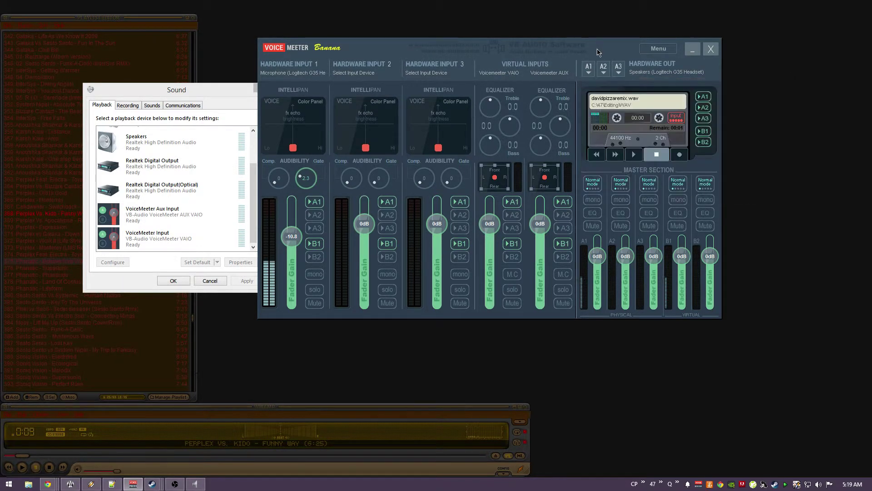
left_click(315, 202)
left_click(316, 203)
- Examine the default-device options of VoiceMeeter Output and the headset microphone among the recording devices, and close the Sound settings
left_click(236, 92)
left_click(128, 105)
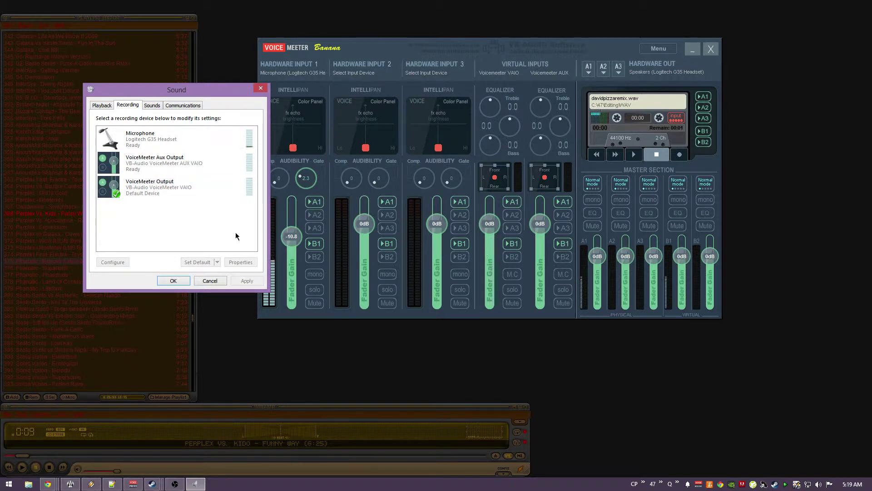
right_click(151, 193)
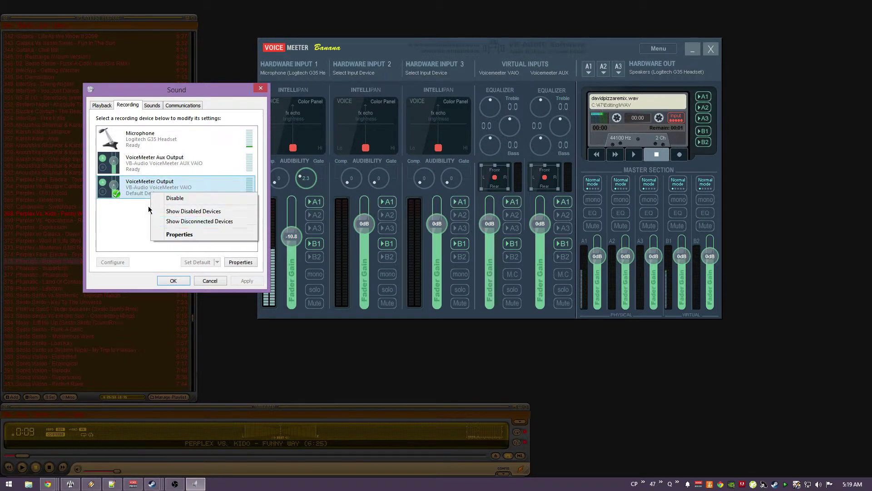
left_click(133, 200)
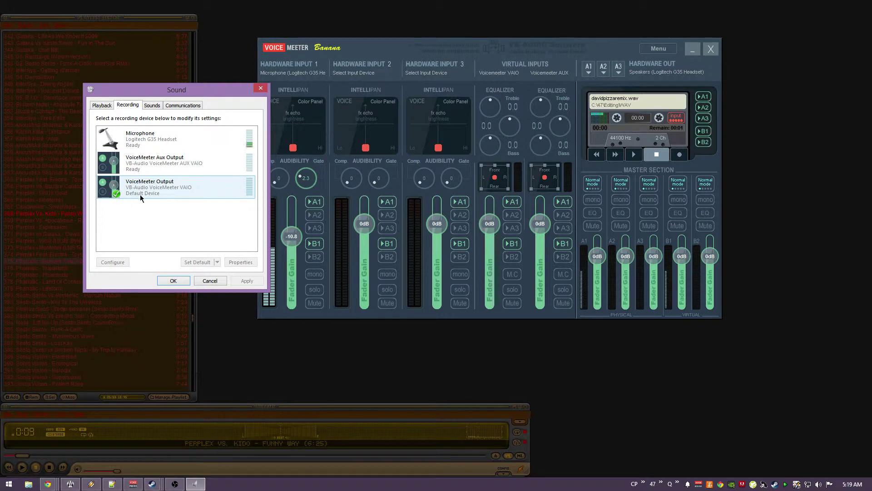
right_click(151, 147)
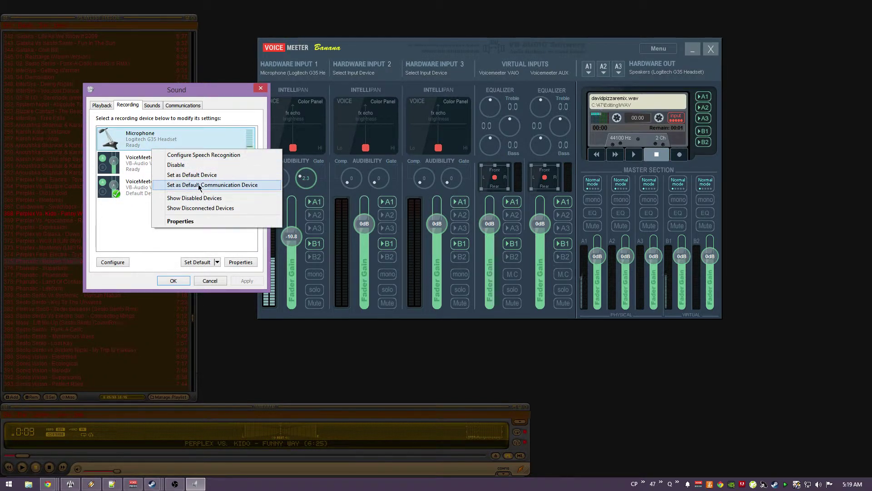
left_click(172, 234)
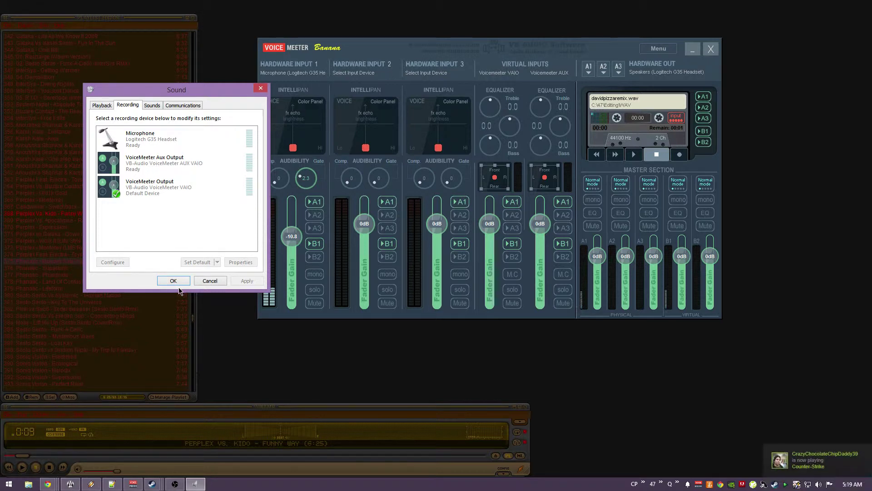
left_click(181, 278)
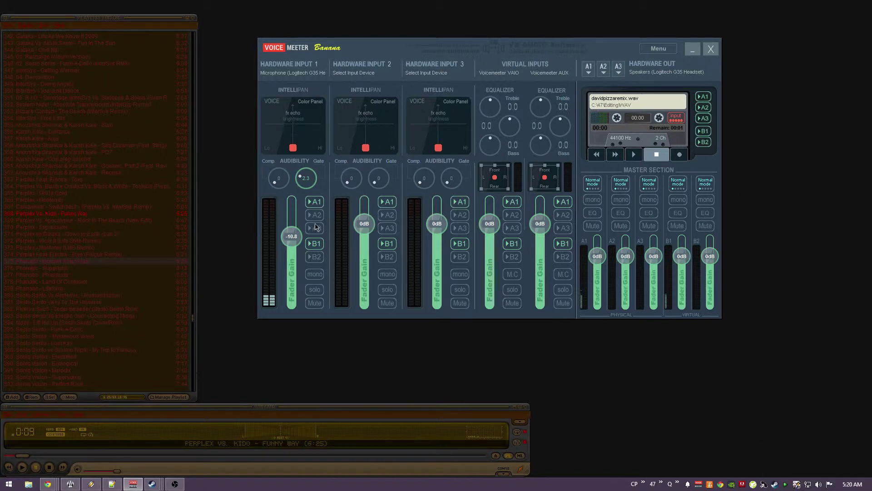
- Try lowering the fader gain of the Voicemeeter AUX input
left_click_drag(542, 220, 540, 248)
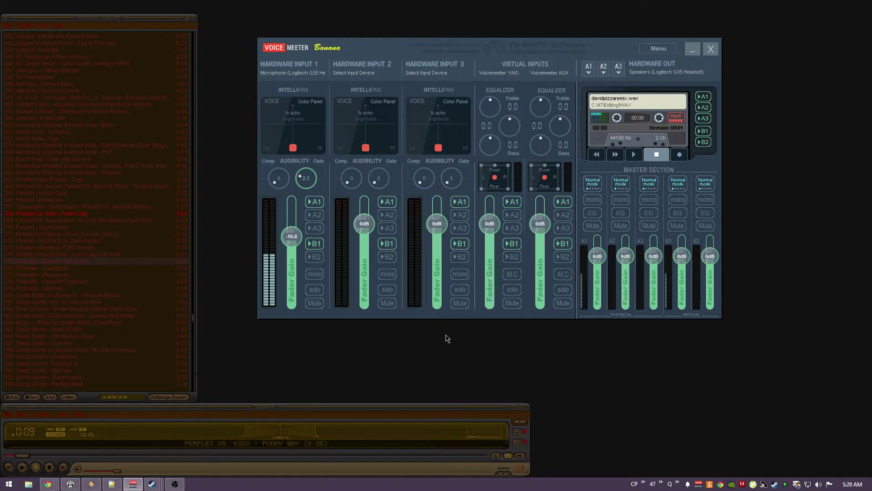
- Switch the Intellipan of Hardware Input 1 to Modulation, try shifting the effect sideways and reset it
right_click(293, 128)
right_click(304, 117)
right_click(293, 147)
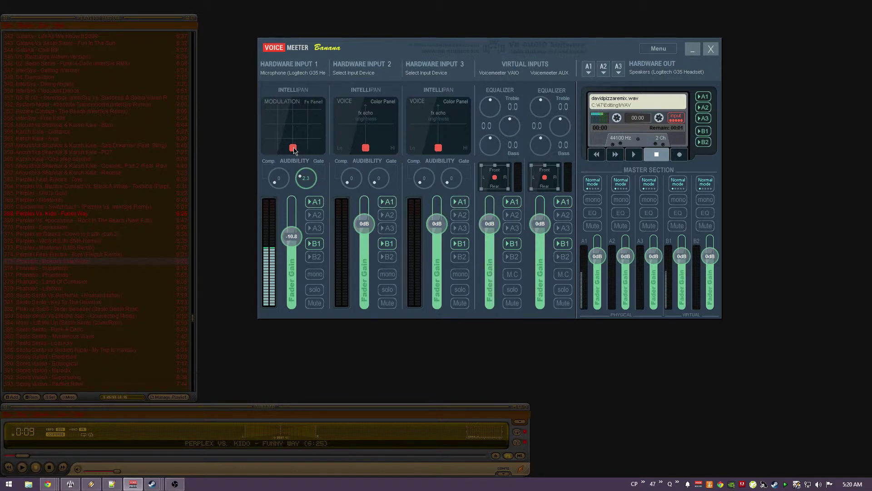
mouse_move(294, 148)
left_mouse_down()
mouse_move(317, 138)
mouse_move(301, 120)
mouse_move(269, 114)
mouse_move(273, 147)
mouse_move(301, 140)
mouse_move(305, 148)
left_mouse_up()
double_click(304, 151)
- Play davidpizzaremix.wav in the built-in cassette player
left_click(635, 155)
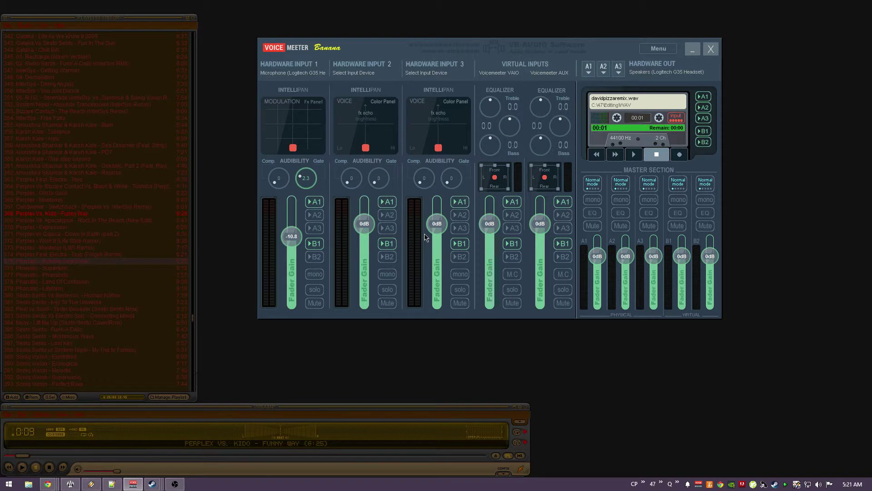
- Turn off the A1 and B1 routing of Hardware Input 2, Hardware Input 3 and the Voicemeeter VAIO input
left_click(388, 205)
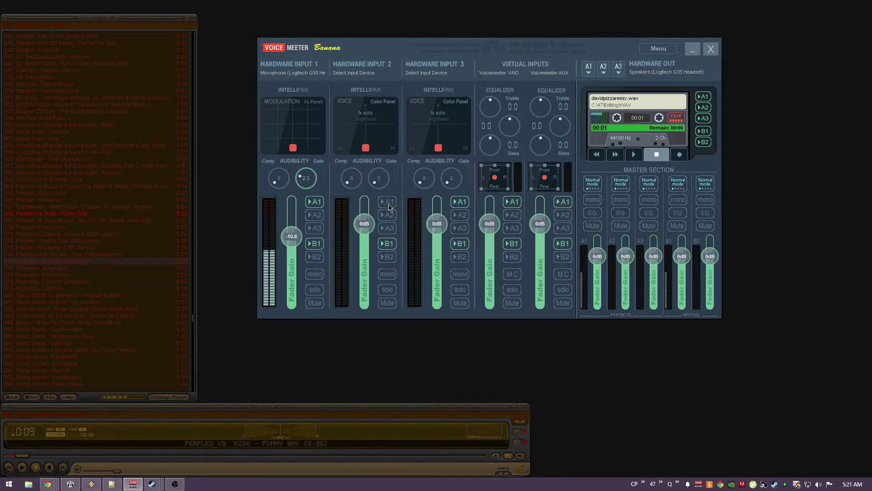
left_click(392, 244)
left_click(461, 204)
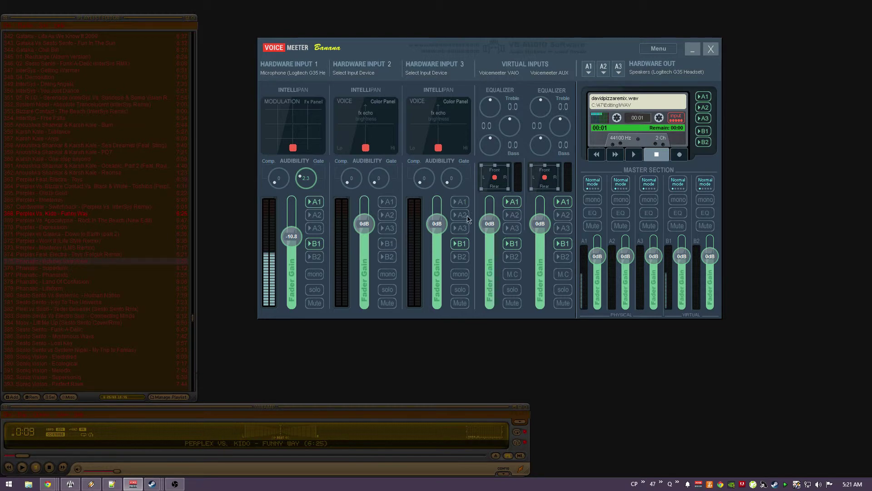
left_click(461, 244)
left_click(509, 204)
left_click(513, 245)
- Lower the master fader gains of outputs A2, A3 and B2 to -60.0 dB
left_click_drag(632, 259, 646, 327)
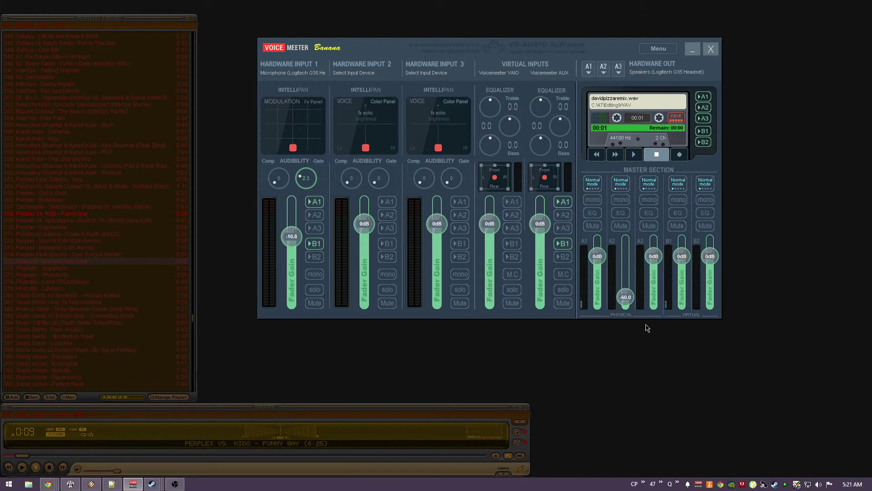
left_click_drag(654, 256, 666, 321)
left_click_drag(709, 256, 717, 335)
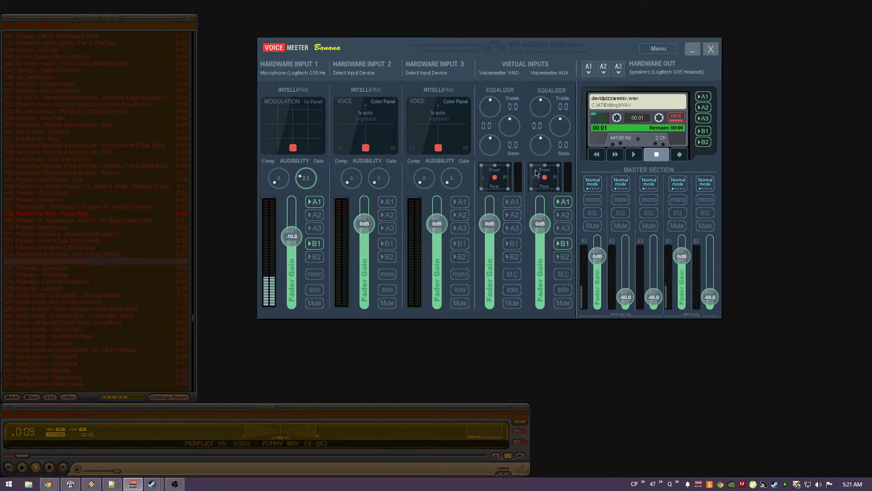
- Check the CPU and memory usage of the running audio processes in Task Manager and close it
right_click(513, 486)
left_click(527, 456)
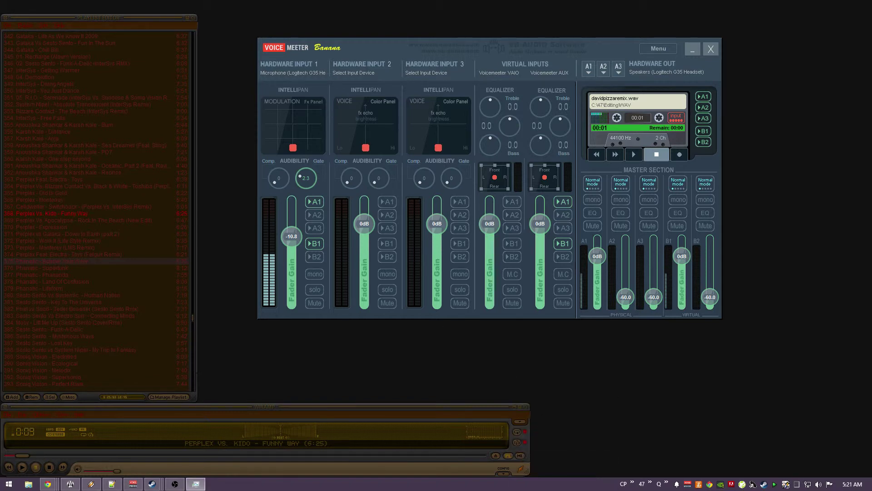
left_click_drag(460, 232, 563, 189)
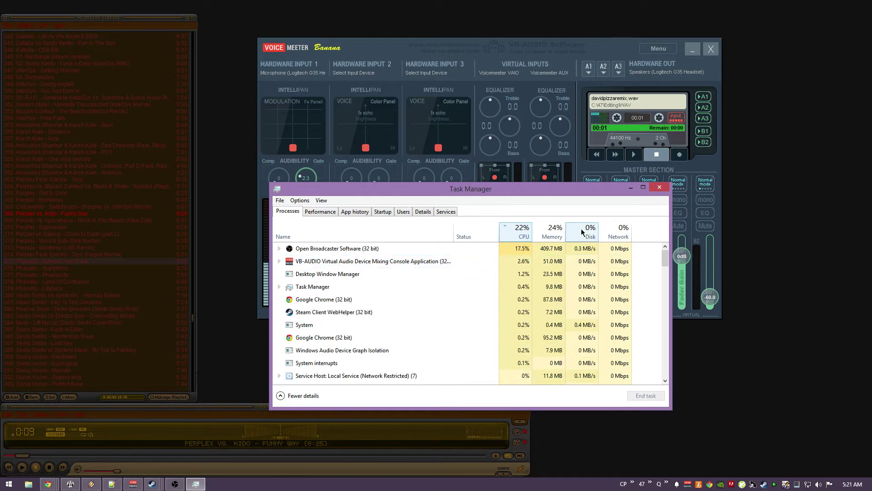
left_click(661, 187)
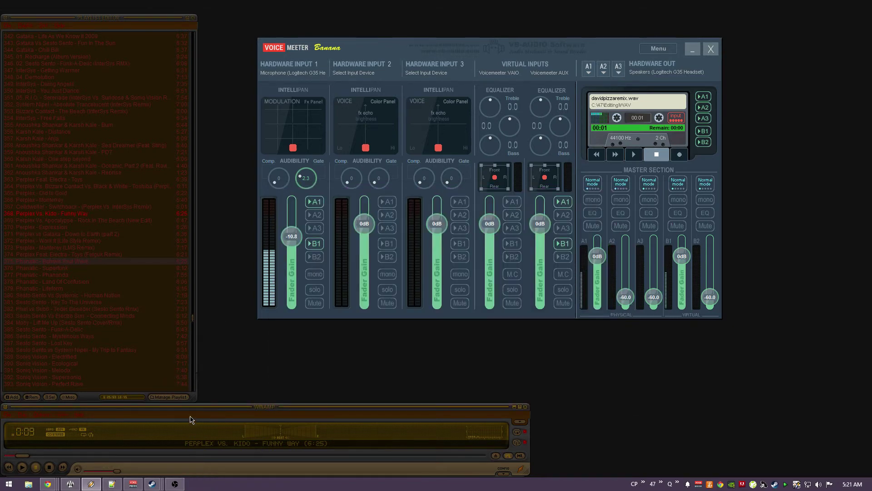
- Switch to Winamp and select Nullsoft DirectSound Output v2.64 as the output plug-in in its preferences
key("ctrl+k")
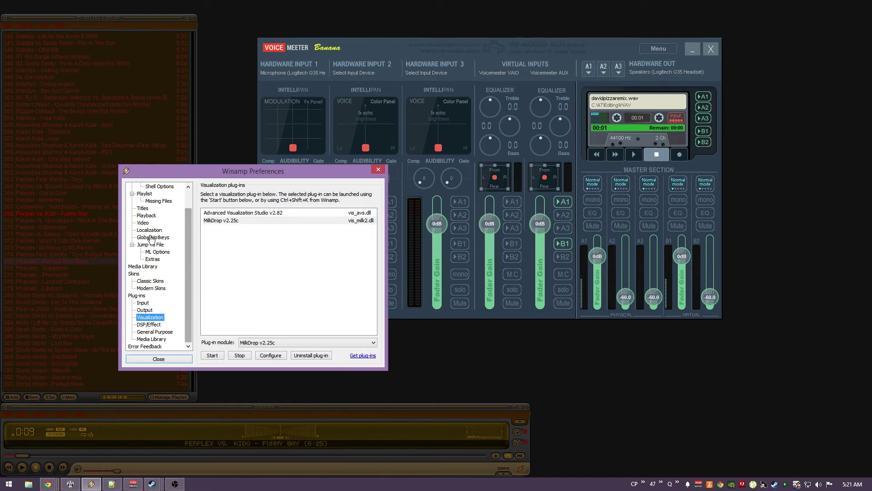
left_click(144, 310)
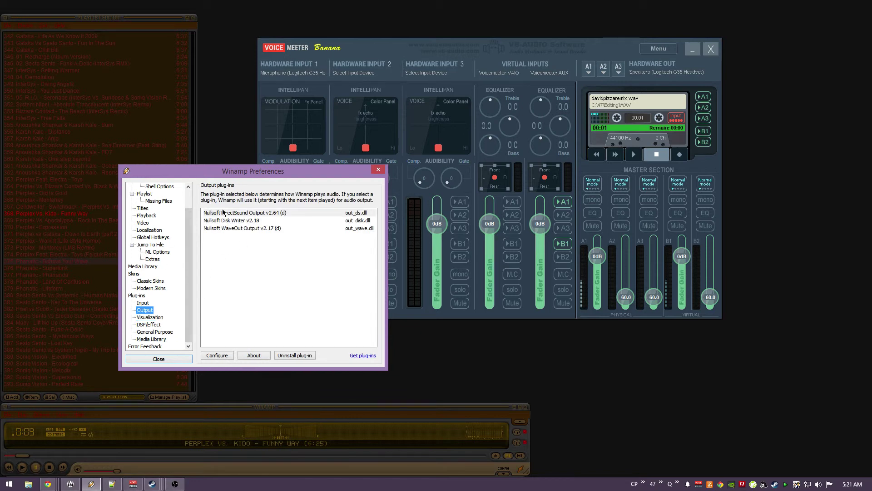
left_click(237, 213)
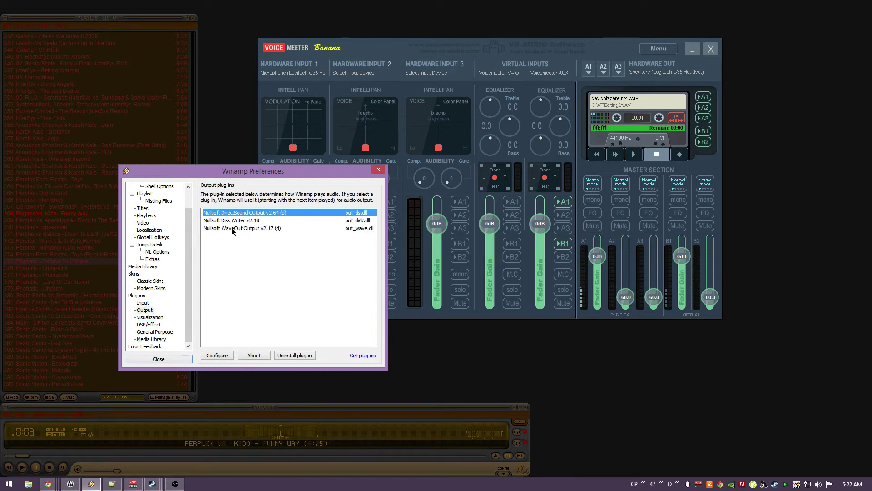
left_click(232, 228)
left_click(224, 212)
- Configure the DirectSound plug-in to use the VoiceMeeter Aux Input device, accept the settings and close the preferences
left_click(216, 356)
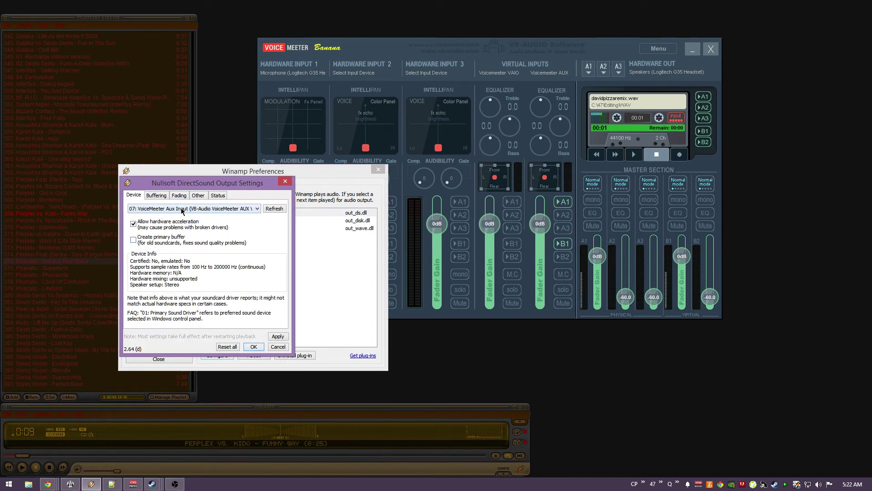
left_click(191, 214)
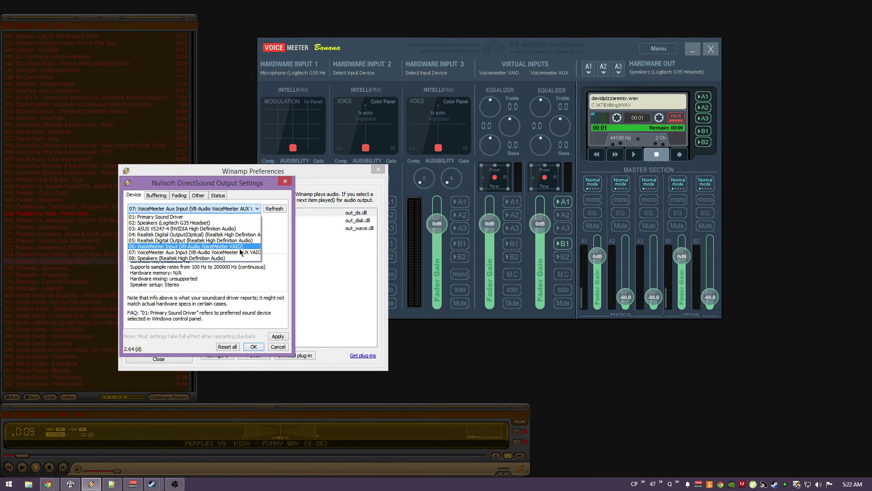
left_click(229, 254)
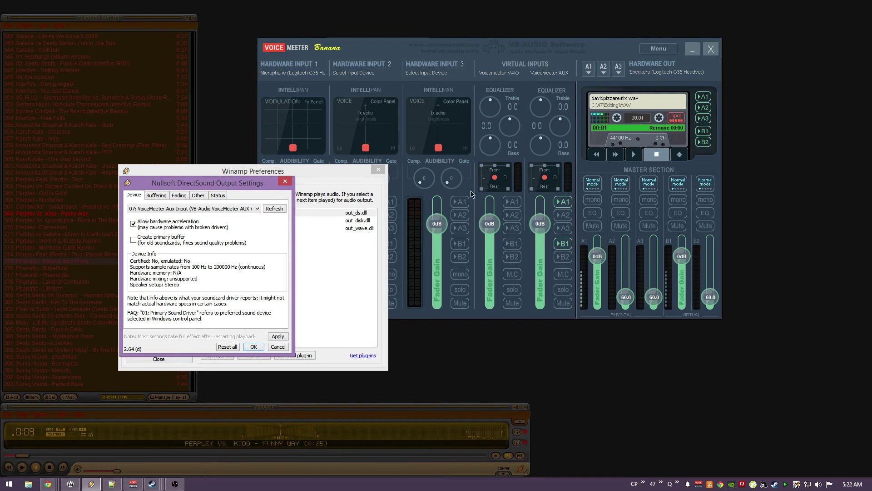
left_click(252, 347)
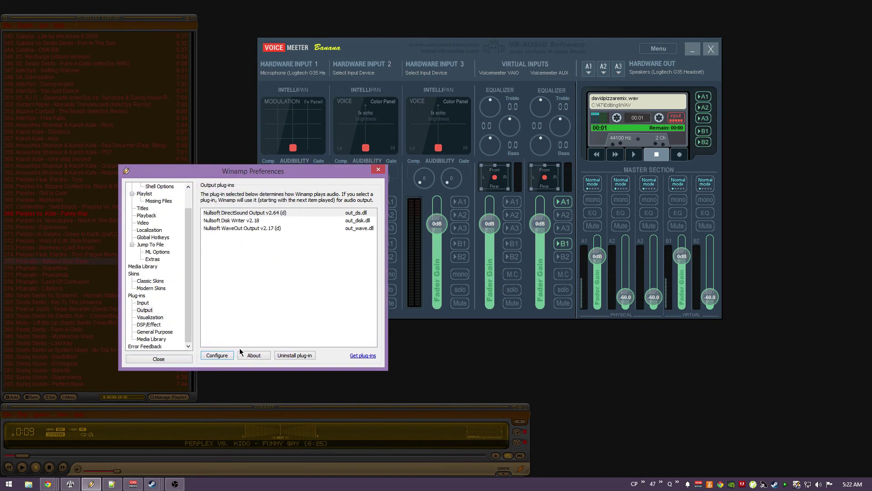
left_click(181, 358)
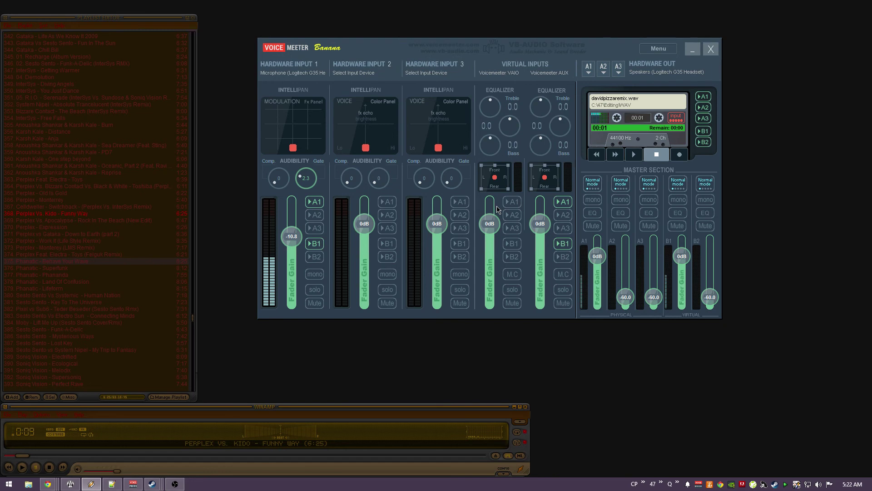